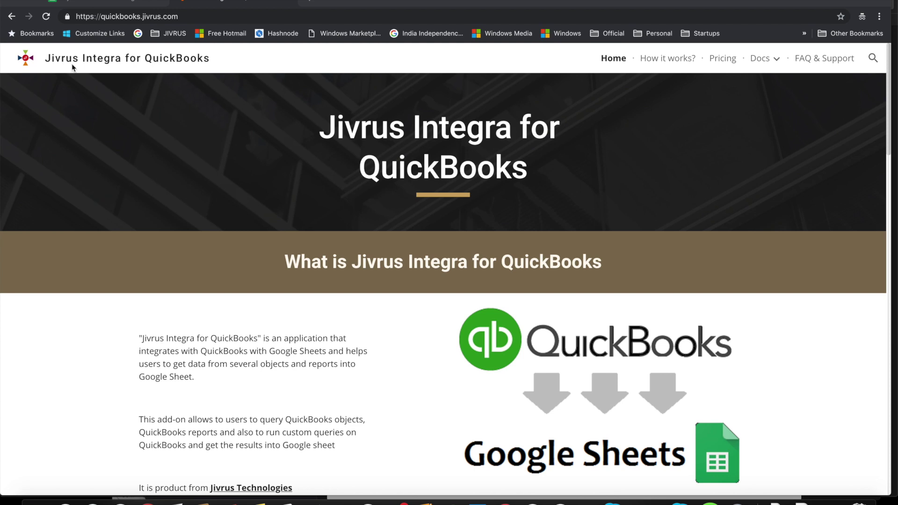
- In the My Business Accounting Data spreadsheet, search the add-on store for "Jivrus Integra" and view the Jivrus' Integra for QuickBooks listing
{"action": "left_click", "coordinate": [120, 3]}
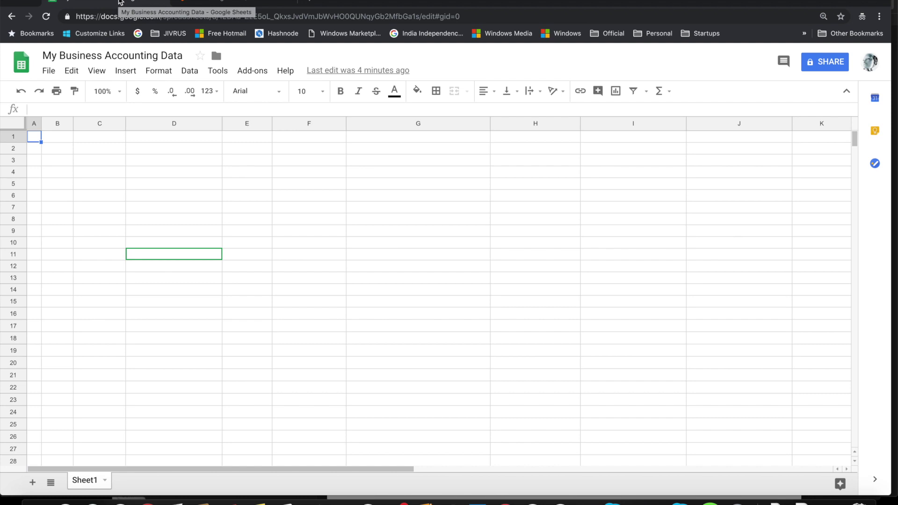
{"action": "left_click", "coordinate": [252, 70]}
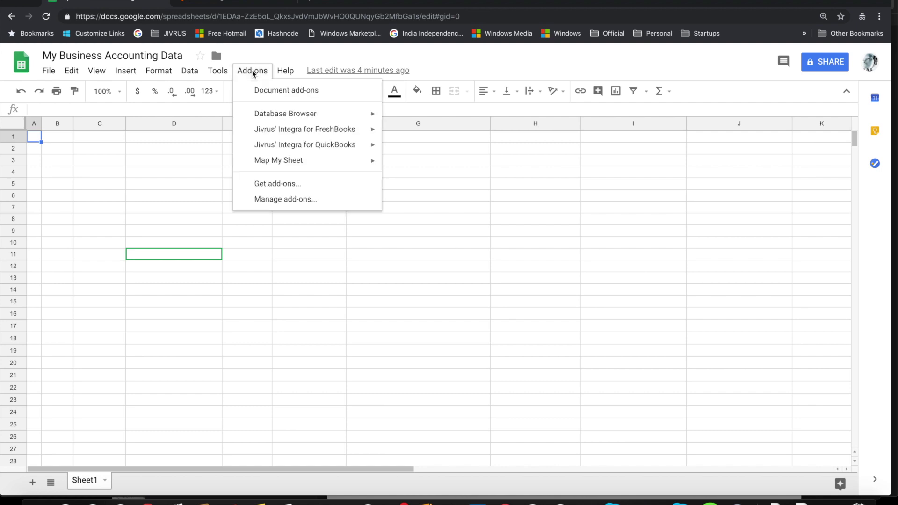
{"action": "left_click", "coordinate": [276, 184]}
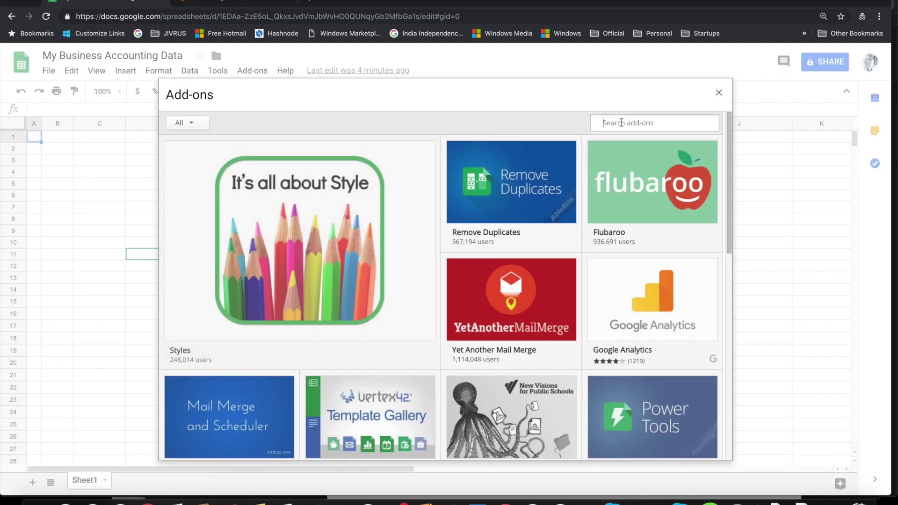
{"action": "type", "text": "Ji"}
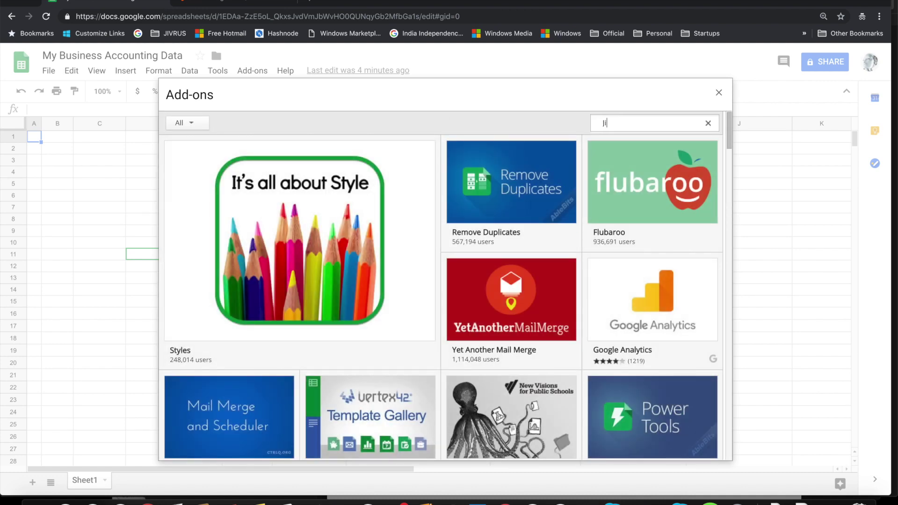
{"action": "type", "text": "vrus Integra"}
{"action": "key", "text": "Return"}
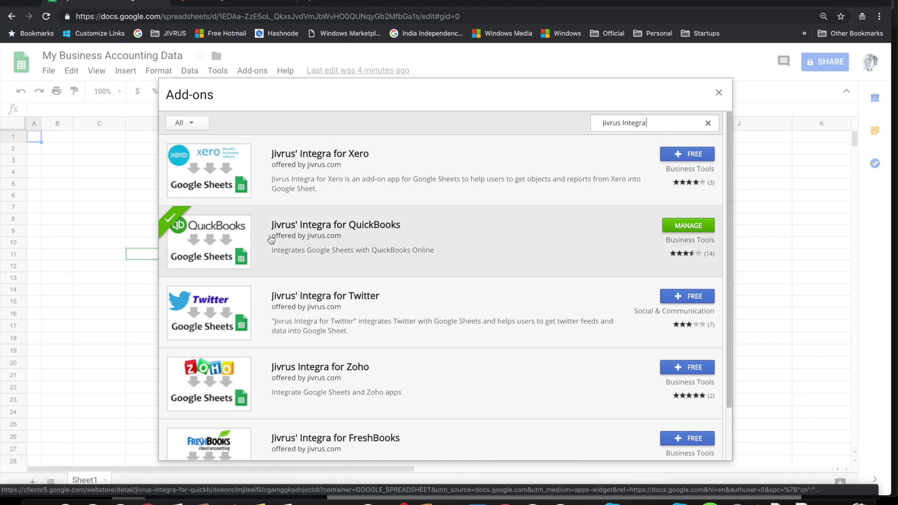
{"action": "left_click", "coordinate": [375, 229]}
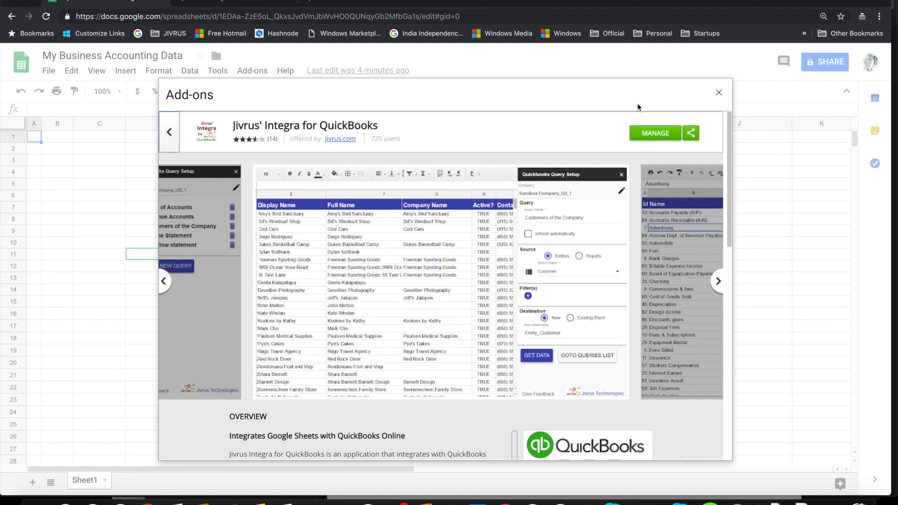
{"action": "left_click", "coordinate": [719, 93]}
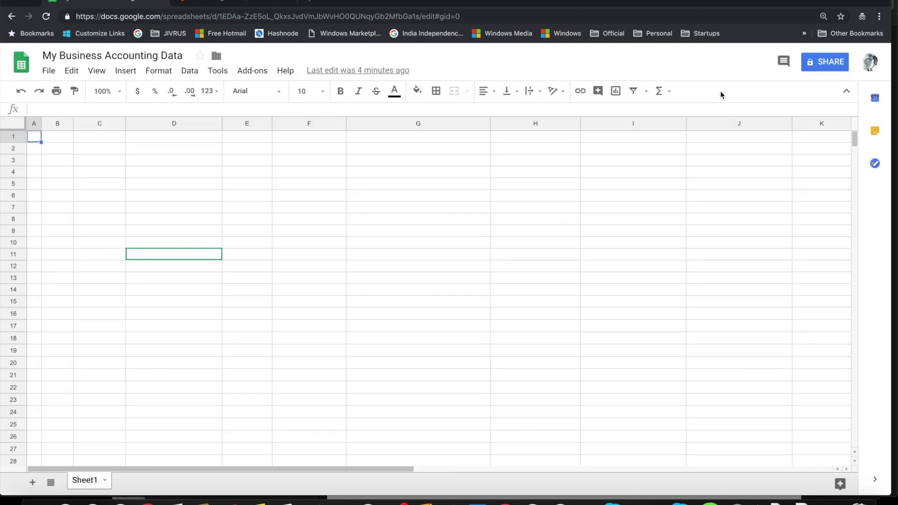
- Start the Jivrus' Integra for QuickBooks add-on in the spreadsheet
{"action": "left_click", "coordinate": [250, 71]}
{"action": "mouse_move", "coordinate": [274, 144]}
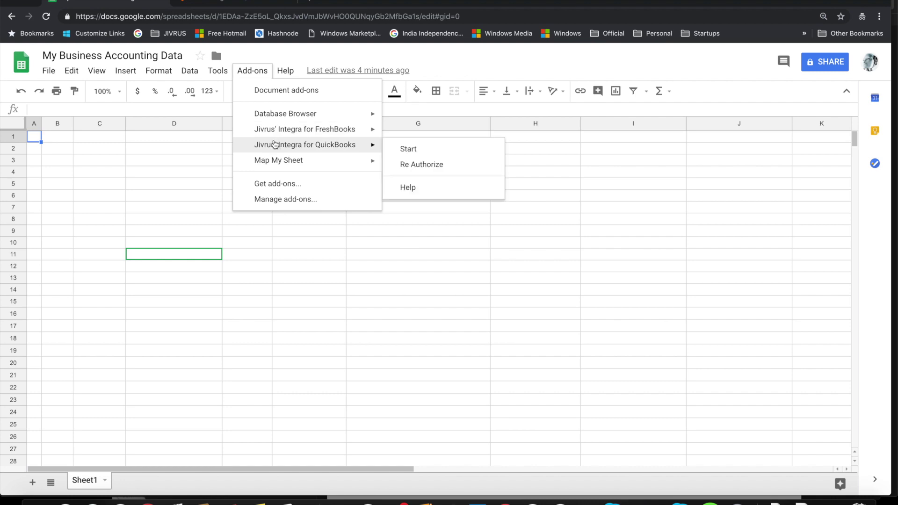
{"action": "left_click", "coordinate": [406, 149]}
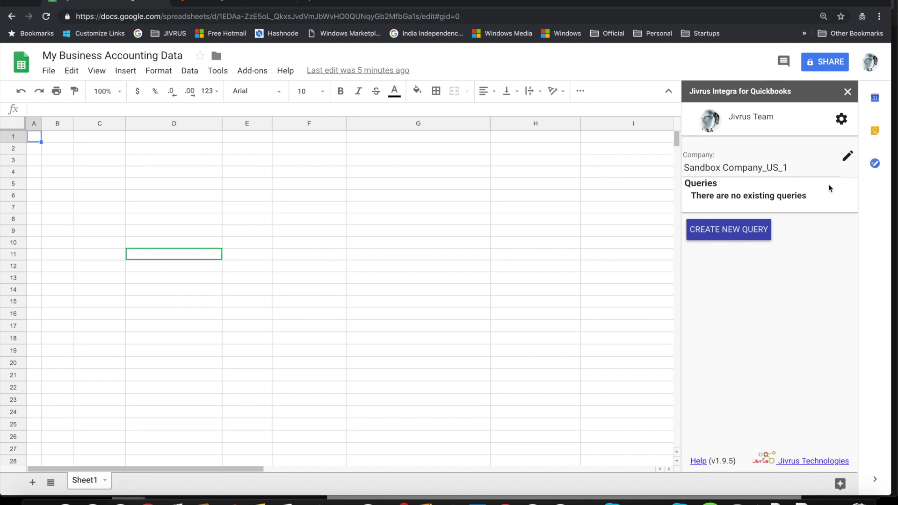
- Authorize the add-on with the QuickBooks Sandbox environment, connect Sandbox Company_US_1, and return to the spreadsheet
{"action": "left_click", "coordinate": [848, 161]}
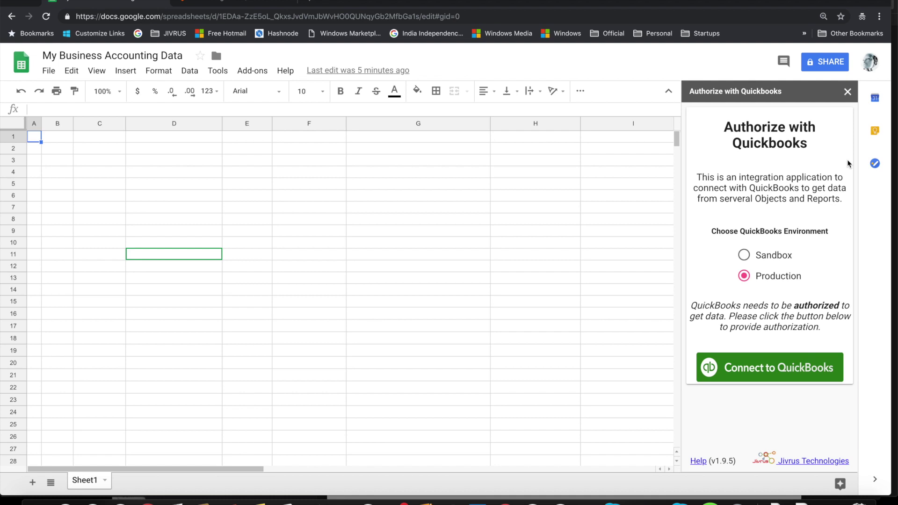
{"action": "left_click", "coordinate": [770, 257]}
{"action": "left_click", "coordinate": [766, 369]}
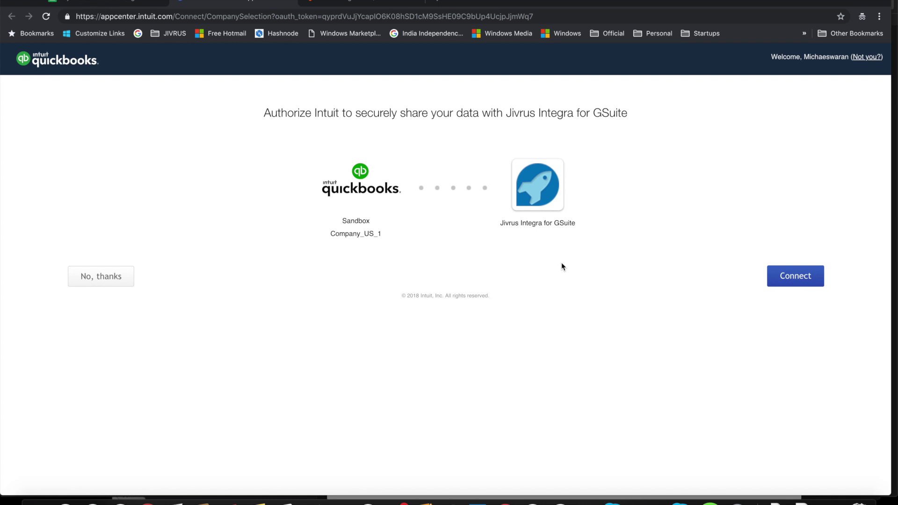
{"action": "left_click", "coordinate": [793, 279]}
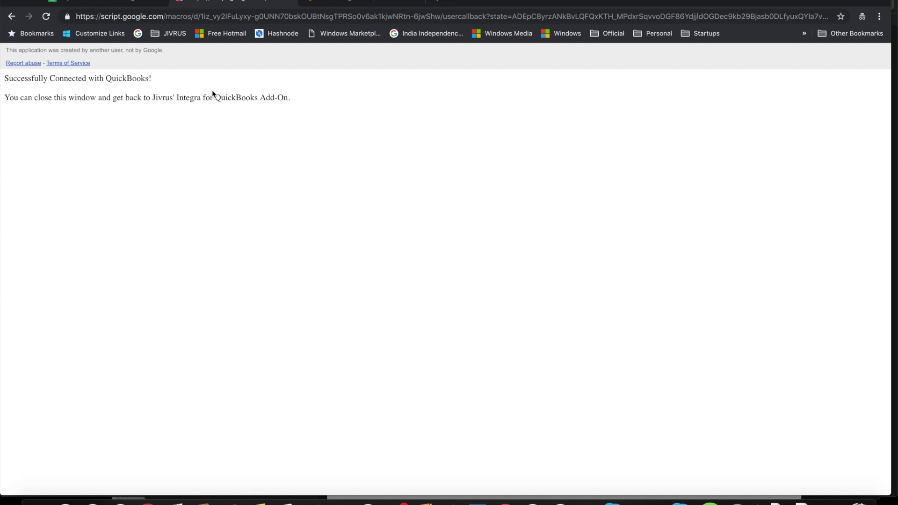
{"action": "left_click", "coordinate": [289, 2]}
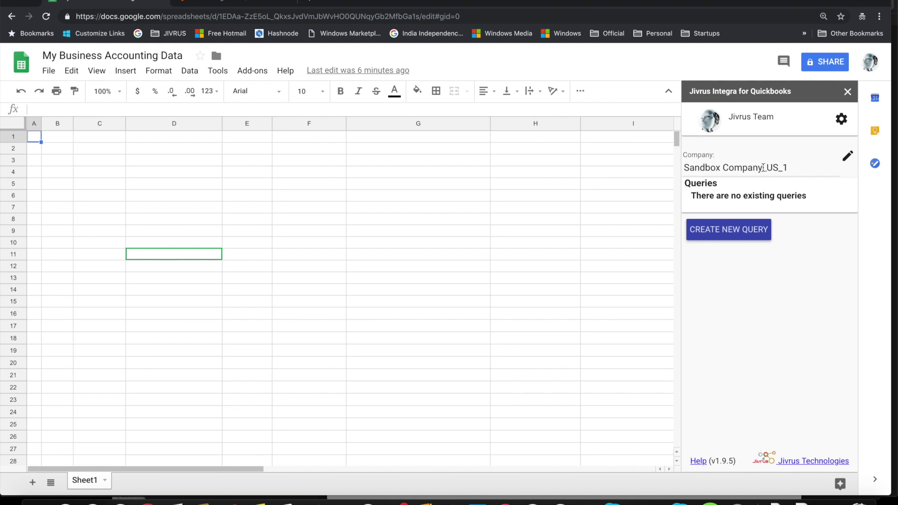
- Create a new query named "My Account Heads" with the Account entity as its source
{"action": "triple_click", "coordinate": [690, 196]}
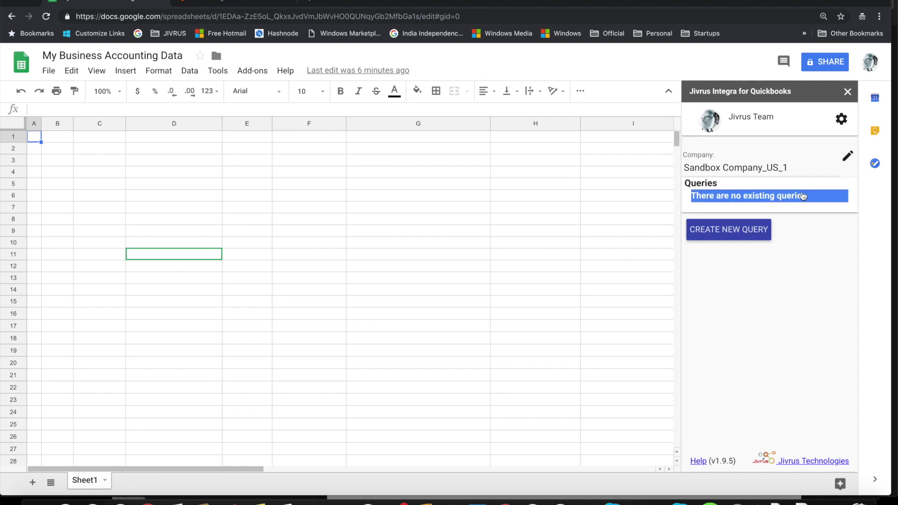
{"action": "left_click", "coordinate": [744, 238]}
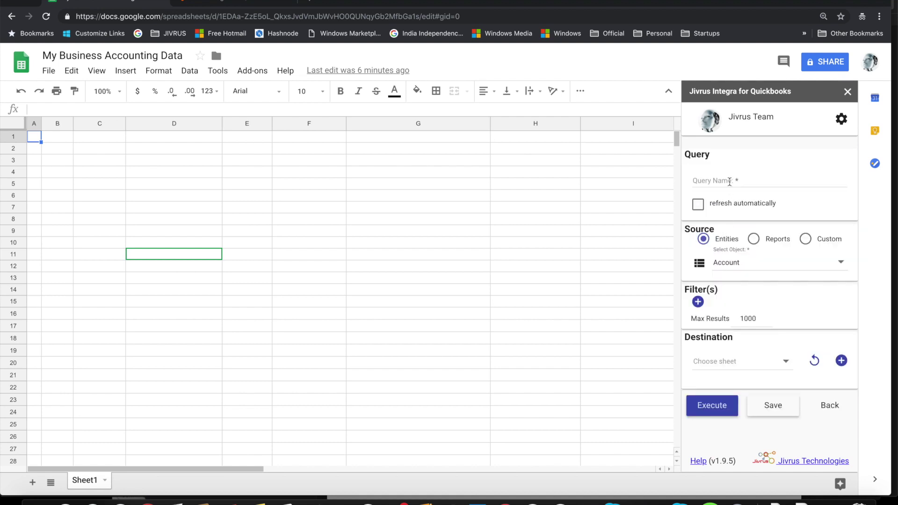
{"action": "left_click", "coordinate": [730, 182]}
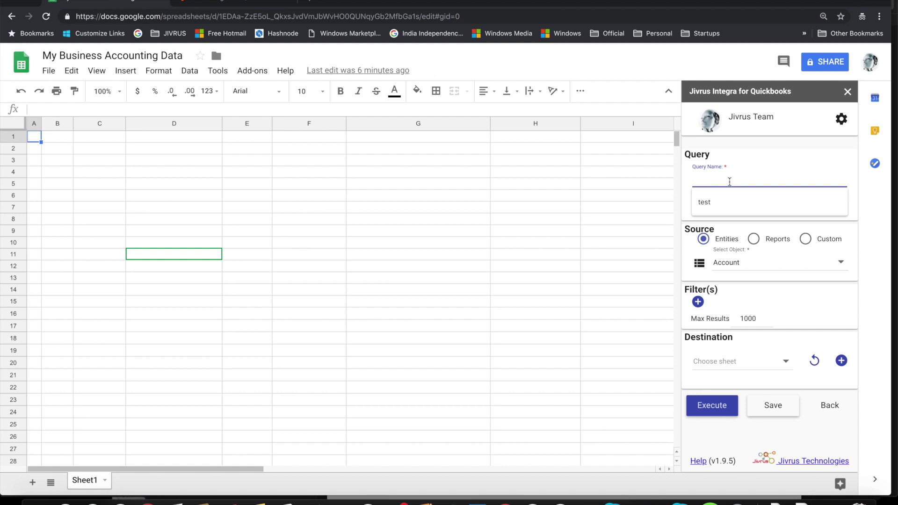
{"action": "type", "text": "My "}
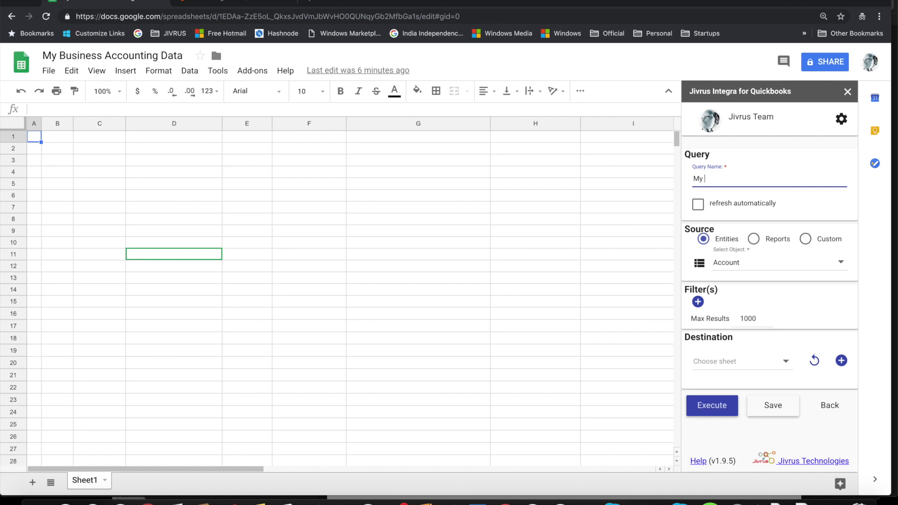
{"action": "type", "text": "Account Heads"}
{"action": "left_click", "coordinate": [757, 267]}
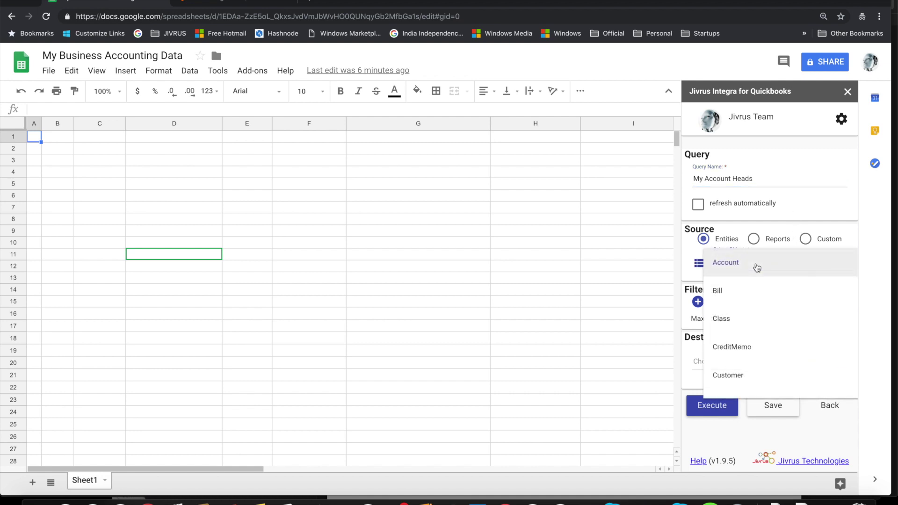
{"action": "left_click", "coordinate": [757, 268]}
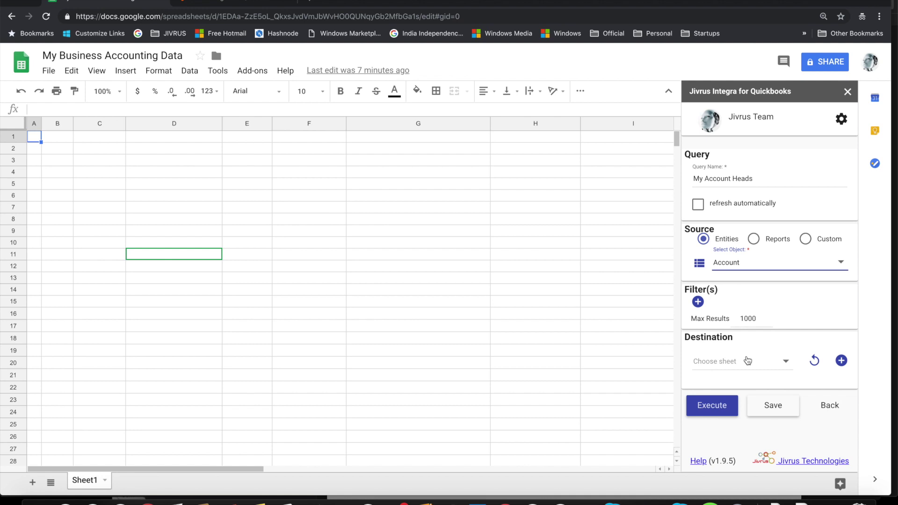
- Add a new destination sheet named Entity_Account and execute the account query into it
{"action": "left_click", "coordinate": [842, 361]}
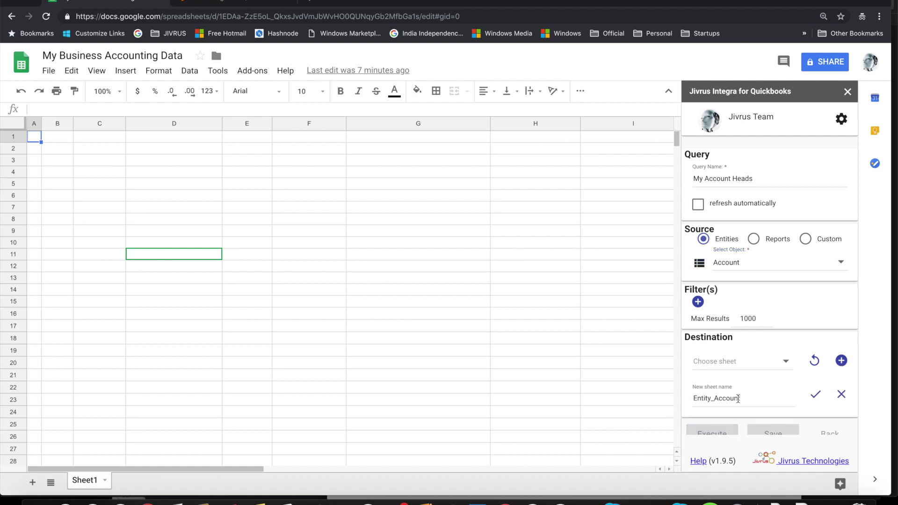
{"action": "left_click", "coordinate": [816, 397]}
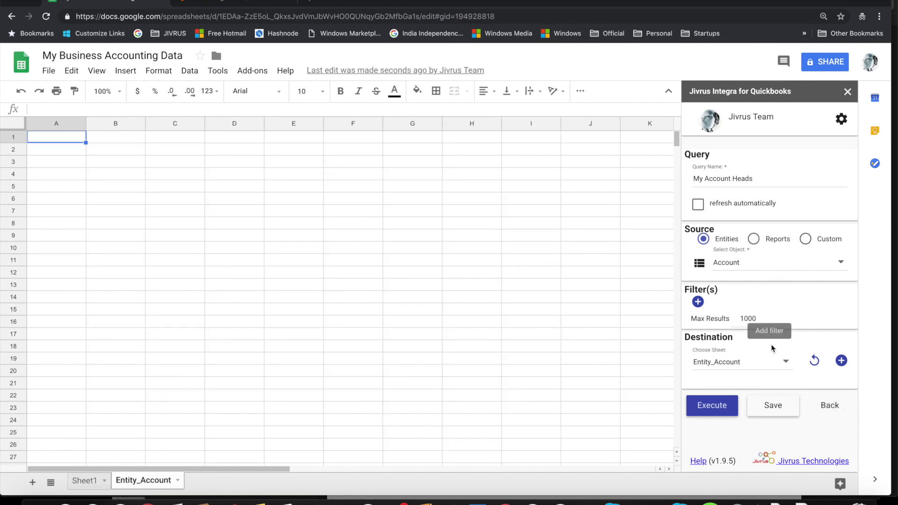
{"action": "left_click", "coordinate": [721, 411]}
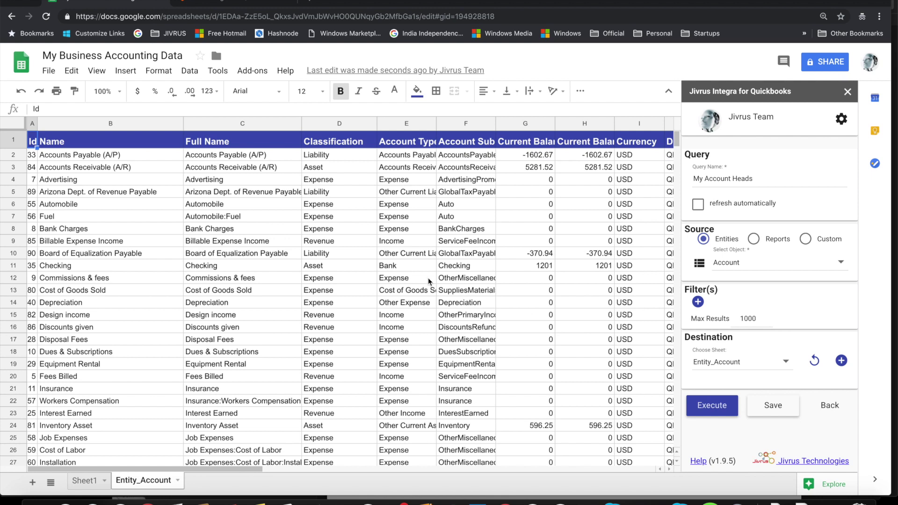
- Return to the query list and create another query named "All my invoices" with the Invoice entity as its source
{"action": "left_click", "coordinate": [829, 406]}
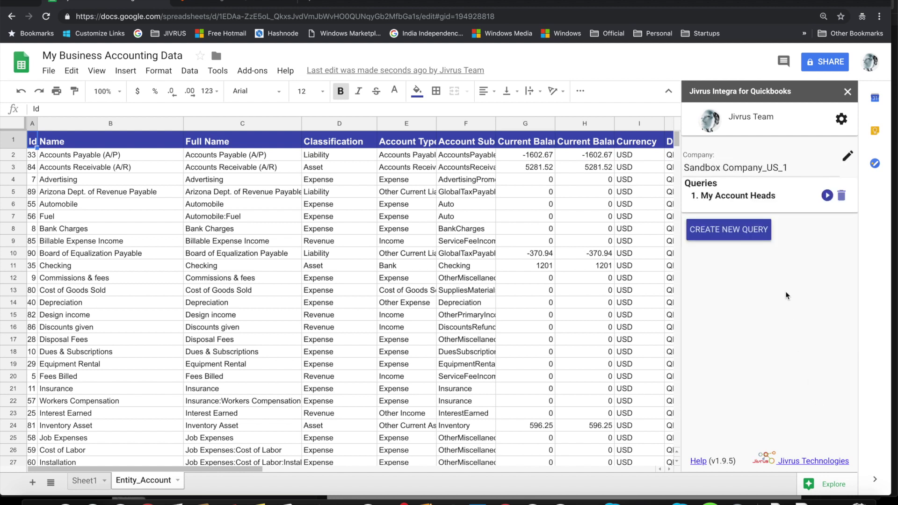
{"action": "left_click", "coordinate": [707, 196]}
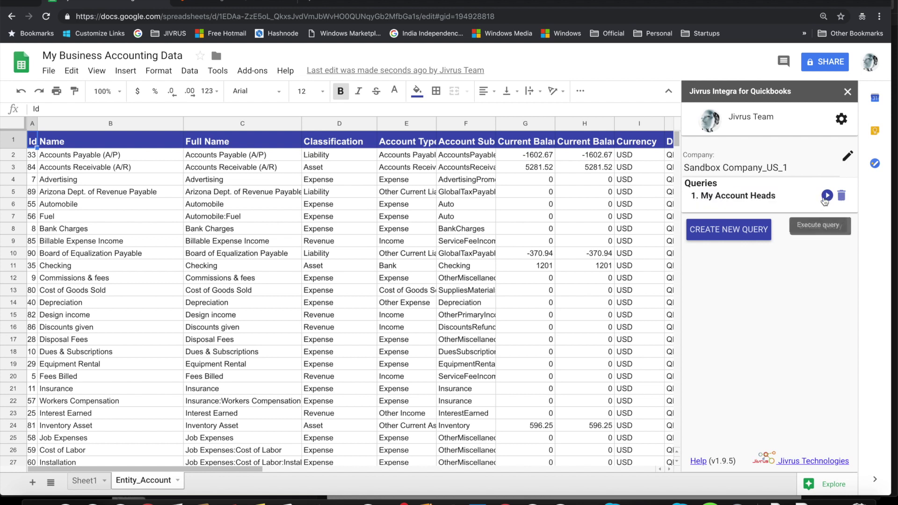
{"action": "left_click", "coordinate": [714, 233]}
{"action": "left_click", "coordinate": [720, 179]}
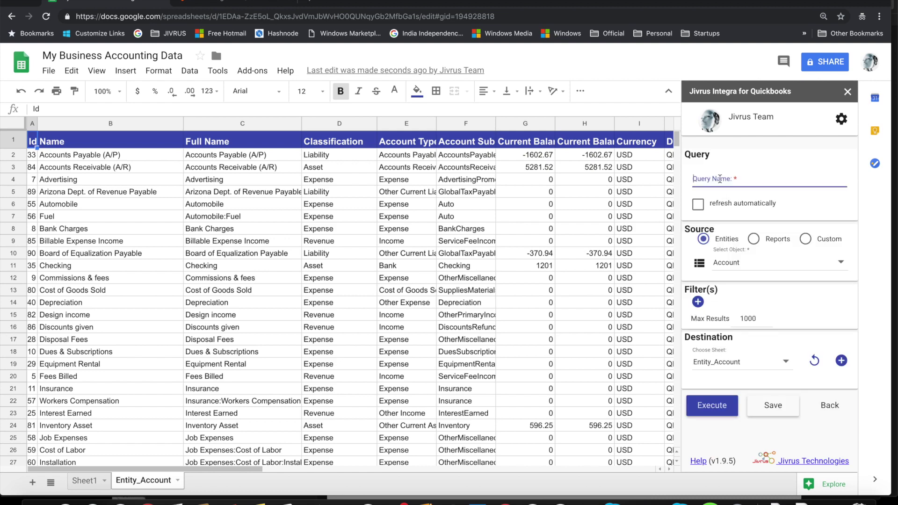
{"action": "type", "text": "All my invoices"}
{"action": "left_click", "coordinate": [756, 265]}
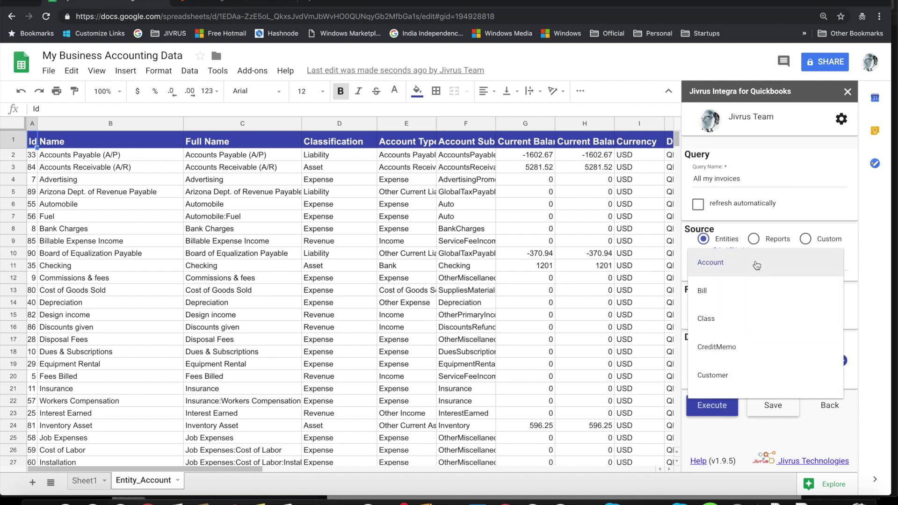
{"action": "scroll", "coordinate": [749, 340], "scroll_direction": "down", "scroll_amount": 3}
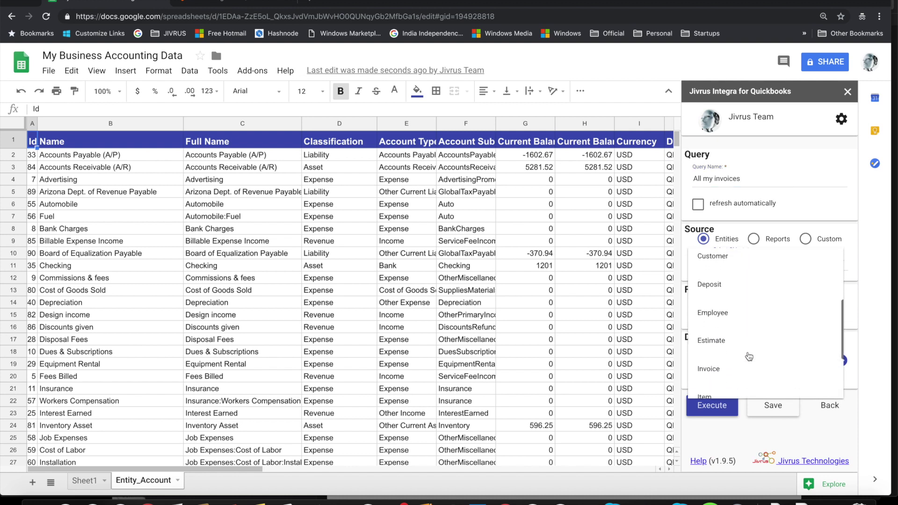
{"action": "scroll", "coordinate": [747, 337], "scroll_direction": "down", "scroll_amount": 2}
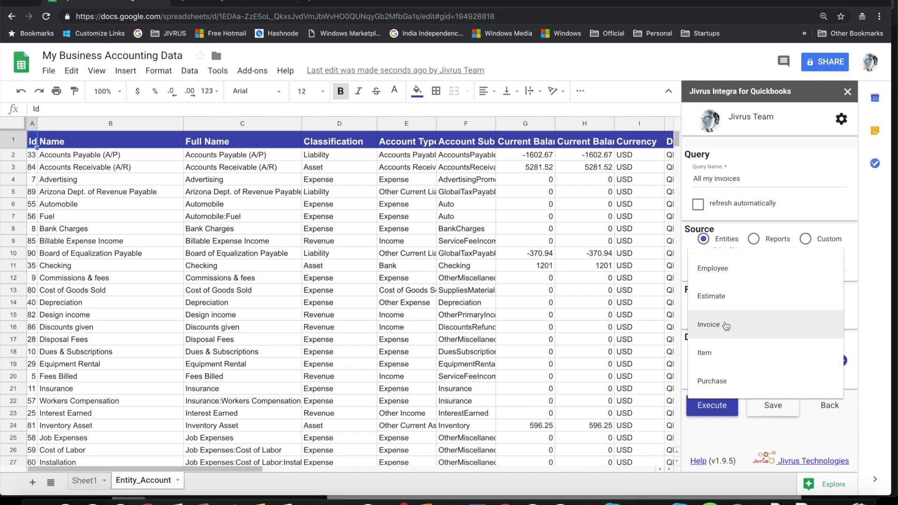
{"action": "left_click", "coordinate": [725, 326]}
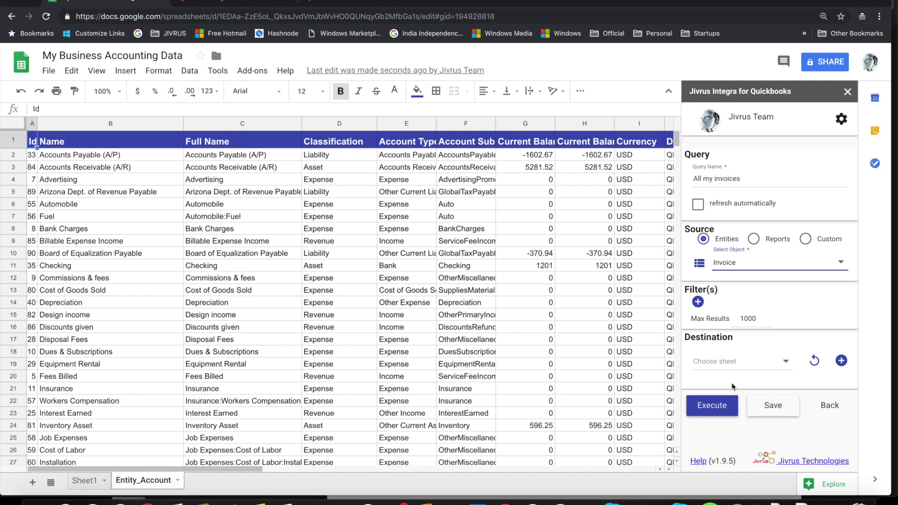
- Add a new destination sheet named Entity_Invoice and execute the invoice query into it
{"action": "left_click", "coordinate": [842, 362]}
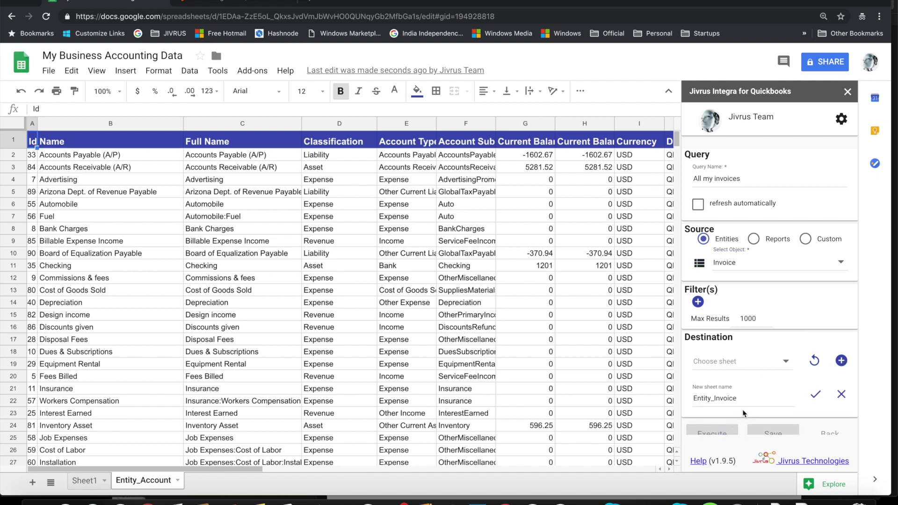
{"action": "left_click", "coordinate": [816, 397]}
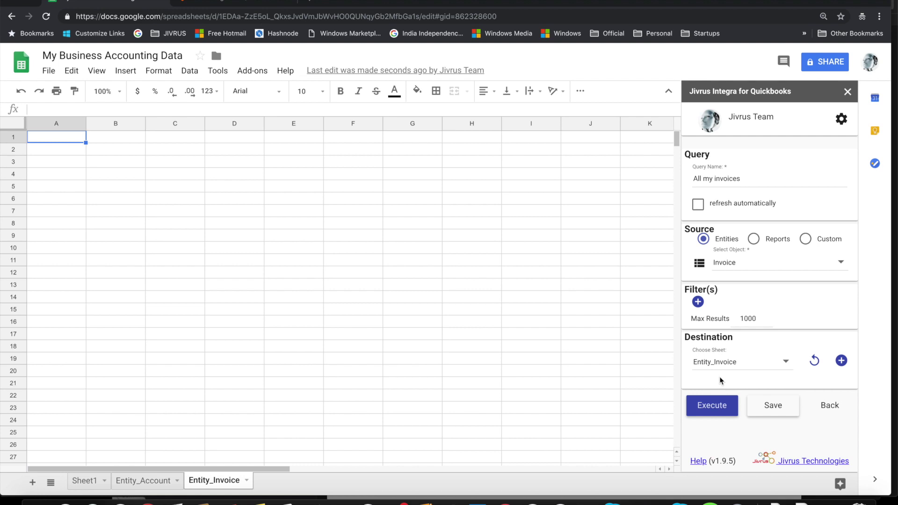
{"action": "left_click", "coordinate": [716, 408]}
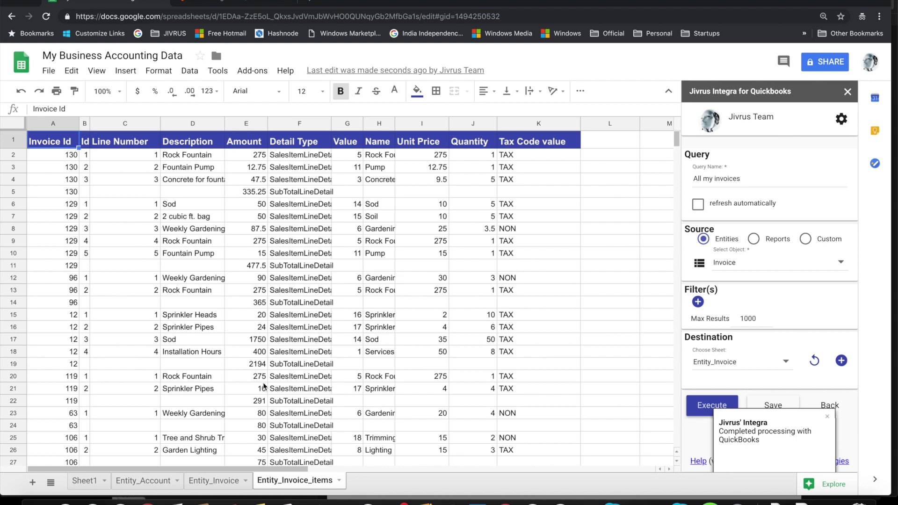
- Compare the imported invoice headers in Entity_Invoice with the line items in Entity_Invoice_items
{"action": "left_click", "coordinate": [213, 481]}
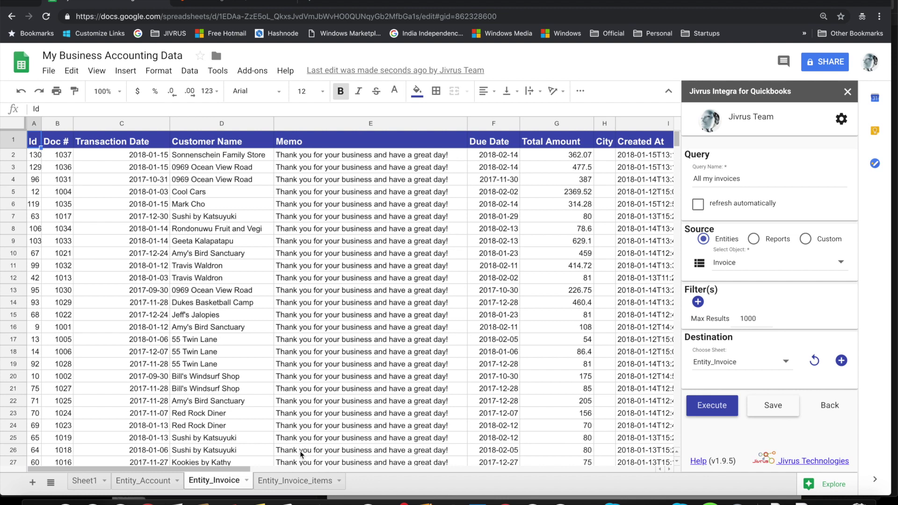
{"action": "left_click", "coordinate": [294, 482]}
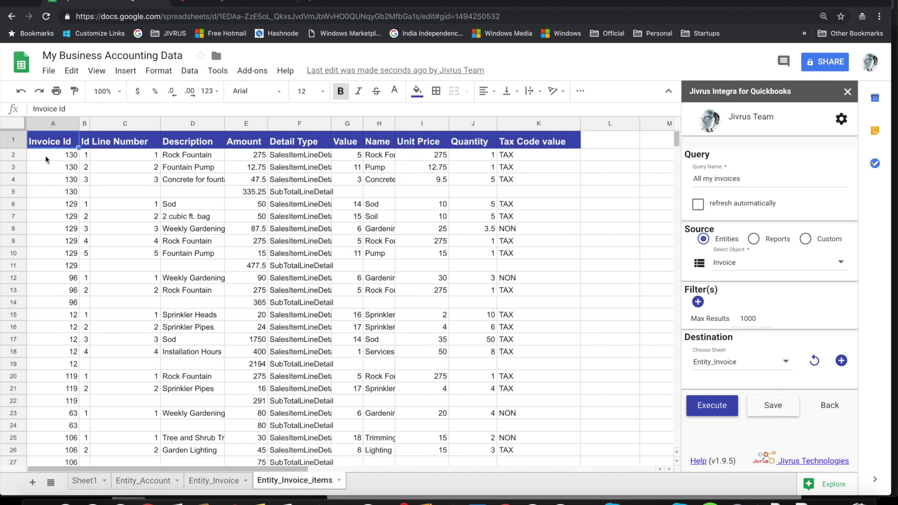
{"action": "left_click", "coordinate": [214, 487]}
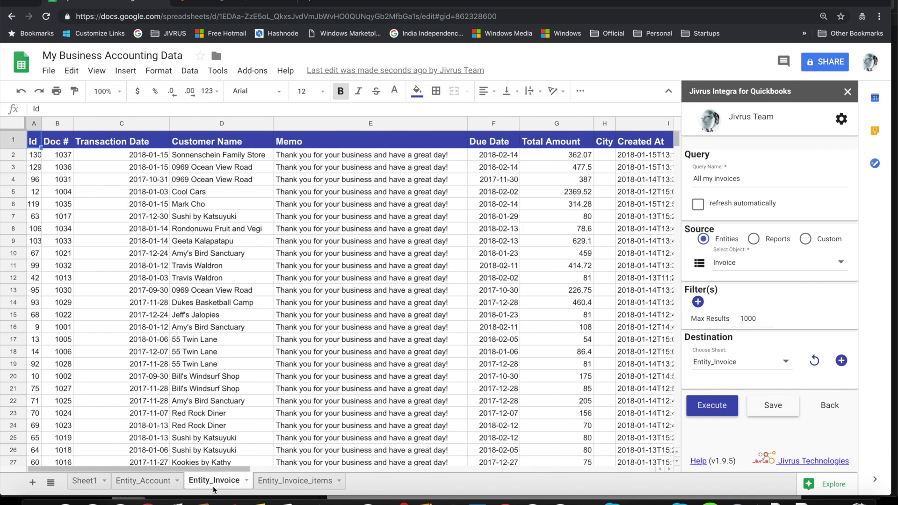
- Review the imported data on the Entity_Account, Entity_Invoice and Entity_Invoice_items sheets
{"action": "left_click", "coordinate": [153, 487]}
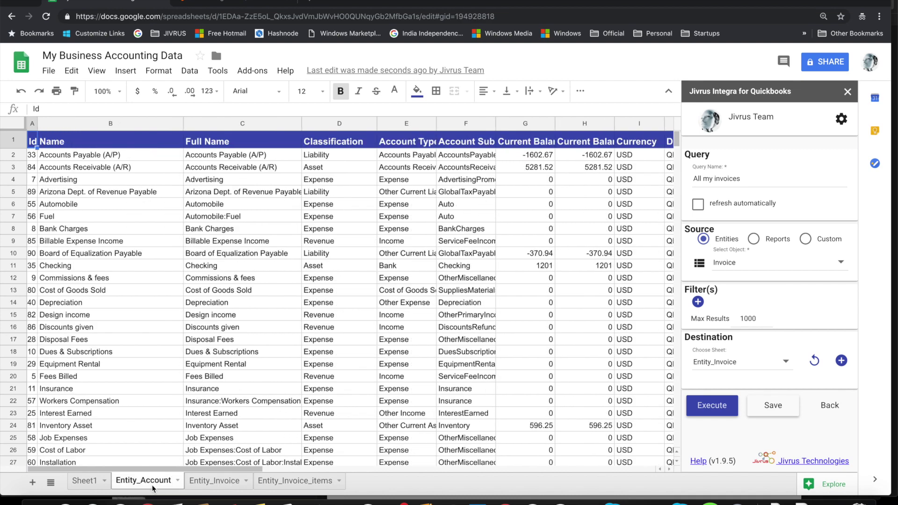
{"action": "left_click", "coordinate": [240, 486]}
{"action": "left_click", "coordinate": [286, 484]}
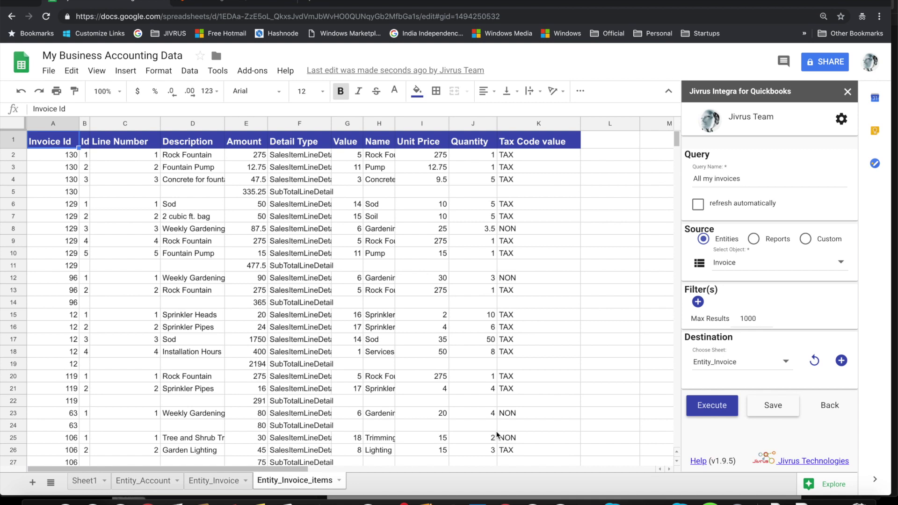
- Reopen the saved "All my invoices" query from the query list to review its settings, and return to the list
{"action": "left_click", "coordinate": [830, 406]}
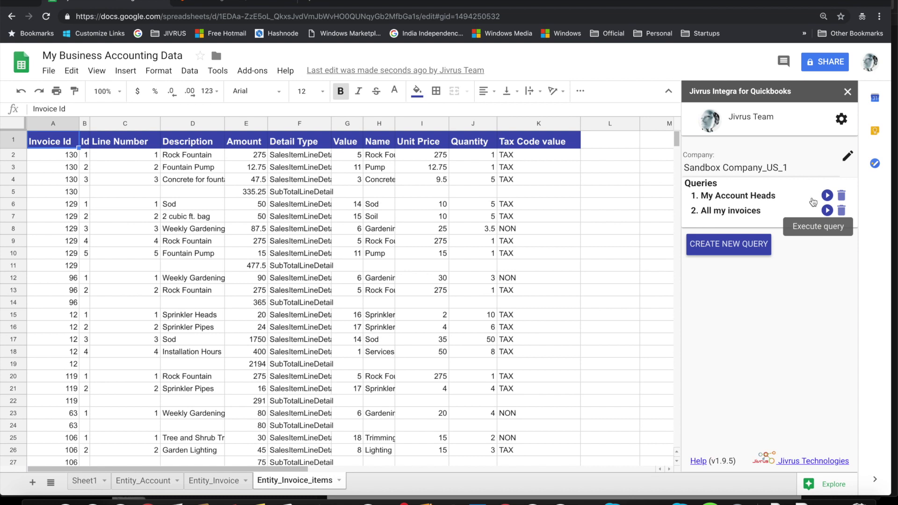
{"action": "left_click", "coordinate": [744, 213]}
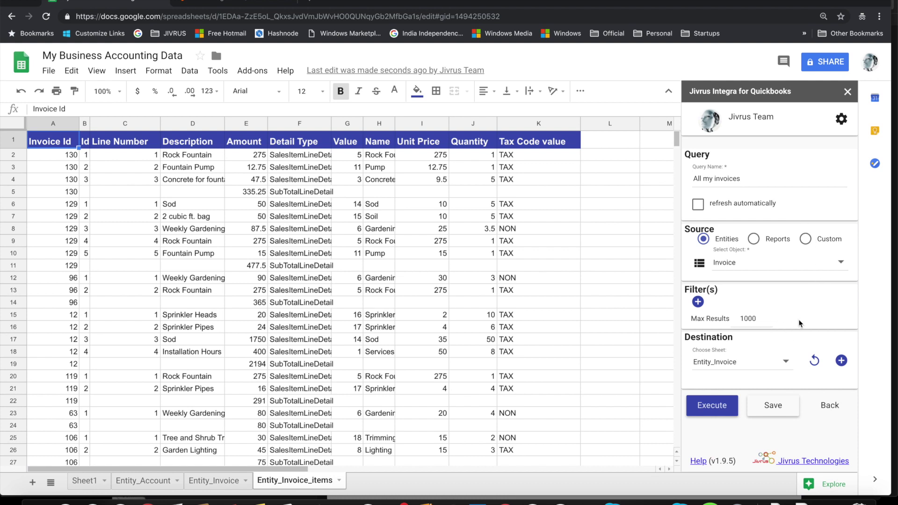
{"action": "left_click", "coordinate": [829, 406]}
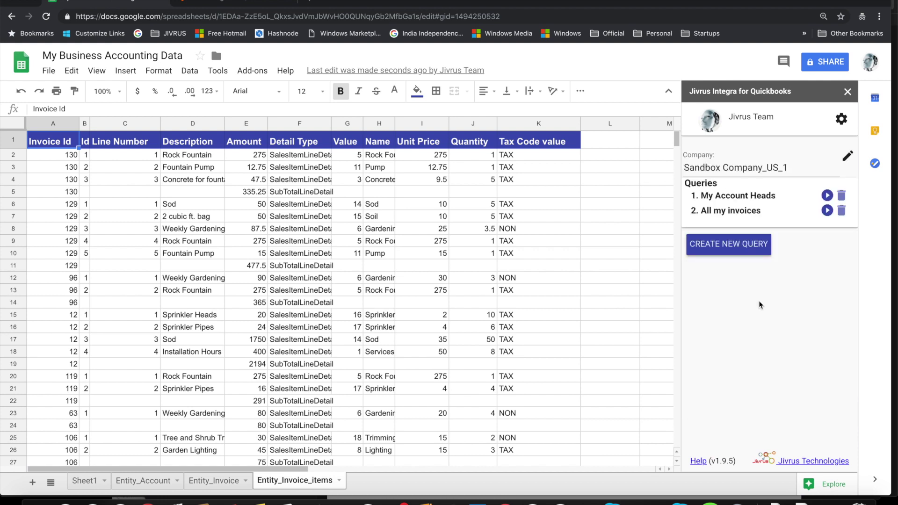
- Create a new query named "My Profit and Loss Report" with the ProfitAndLoss report as its source
{"action": "left_click", "coordinate": [739, 247]}
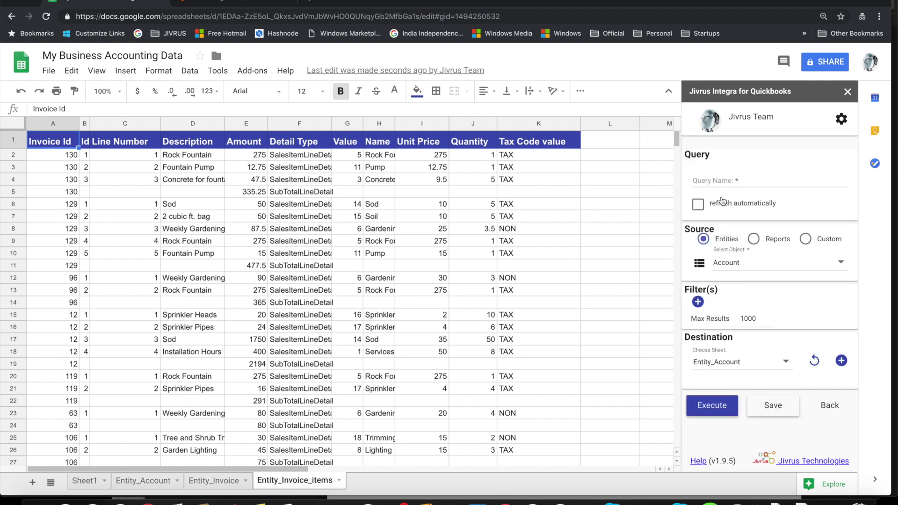
{"action": "left_click", "coordinate": [721, 182]}
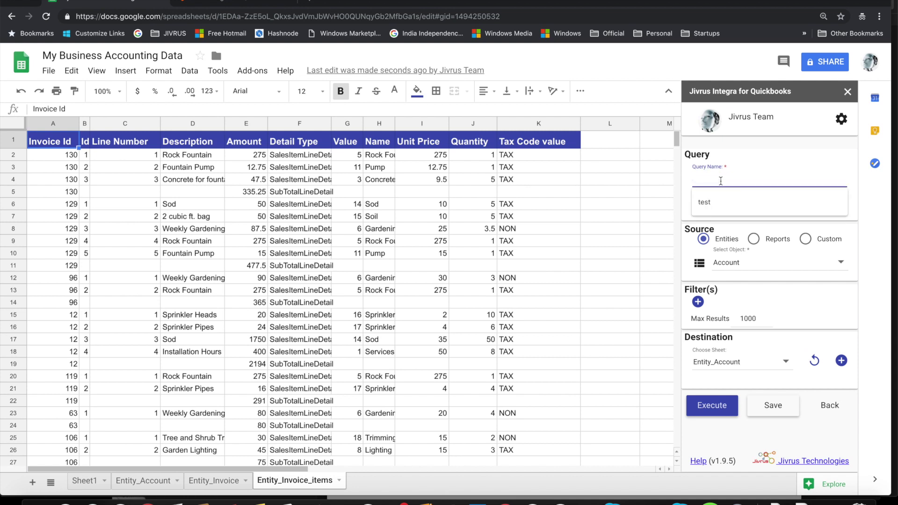
{"action": "type", "text": "My"}
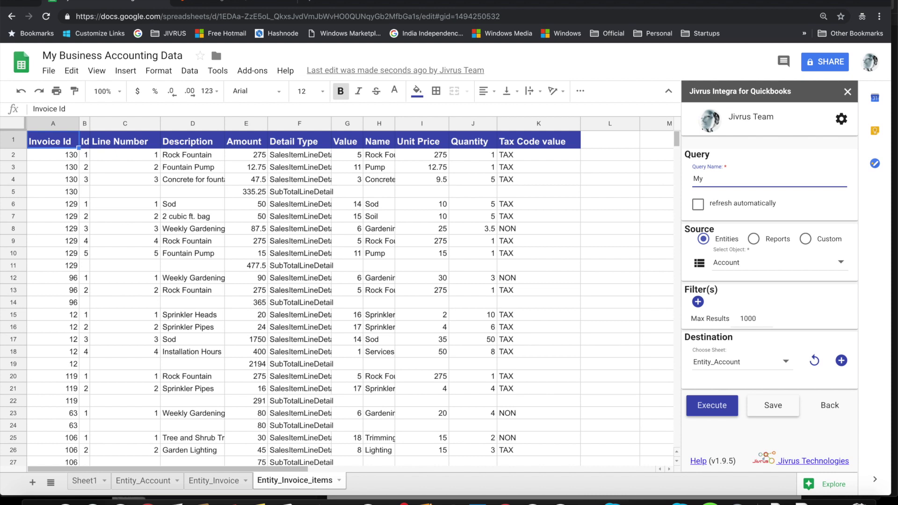
{"action": "type", "text": "Profit and Loss Repor"}
{"action": "left_click", "coordinate": [755, 239]}
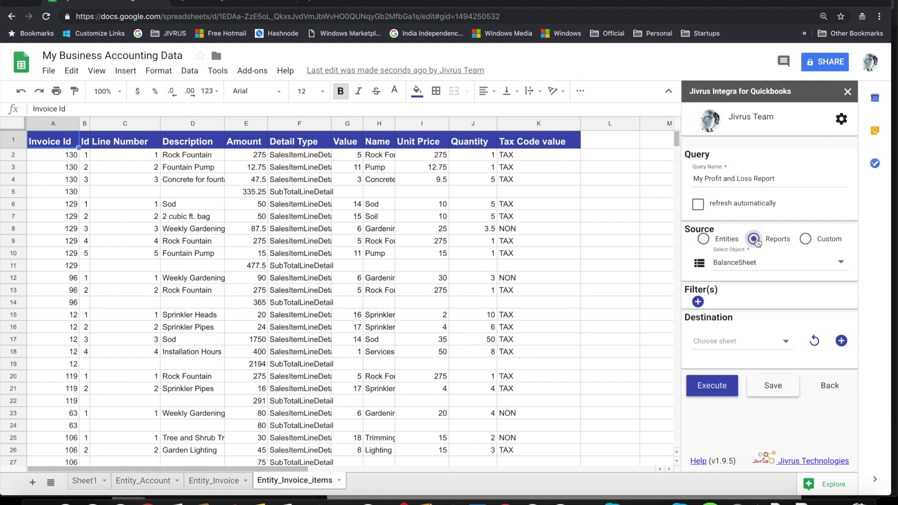
{"action": "left_click", "coordinate": [842, 265]}
{"action": "scroll", "coordinate": [802, 322], "scroll_direction": "down", "scroll_amount": 2}
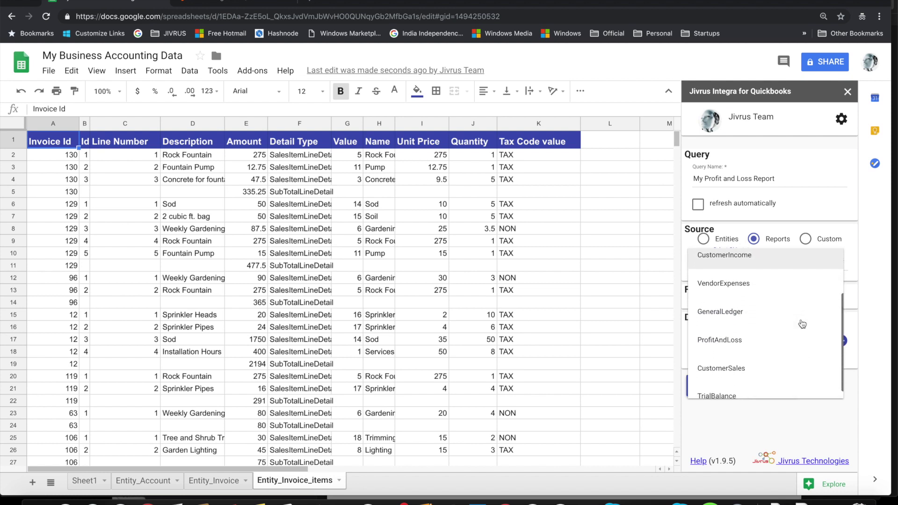
{"action": "left_click", "coordinate": [714, 333]}
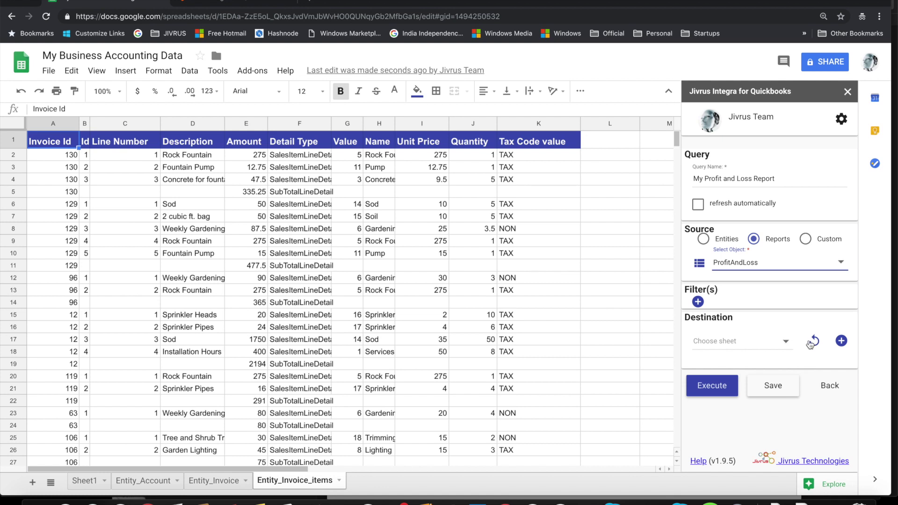
- Add a new destination sheet named Report_ProfitAndLoss and execute the profit and loss query into it
{"action": "left_click", "coordinate": [843, 342]}
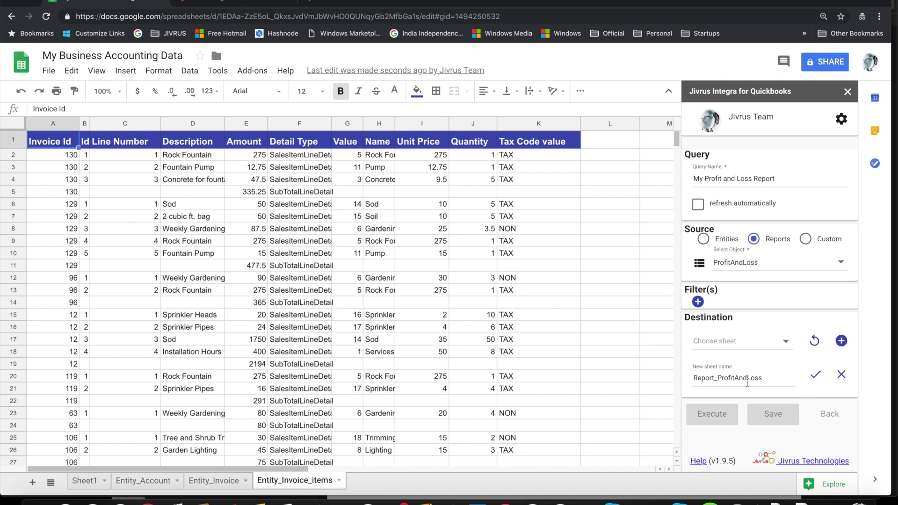
{"action": "left_click", "coordinate": [816, 377]}
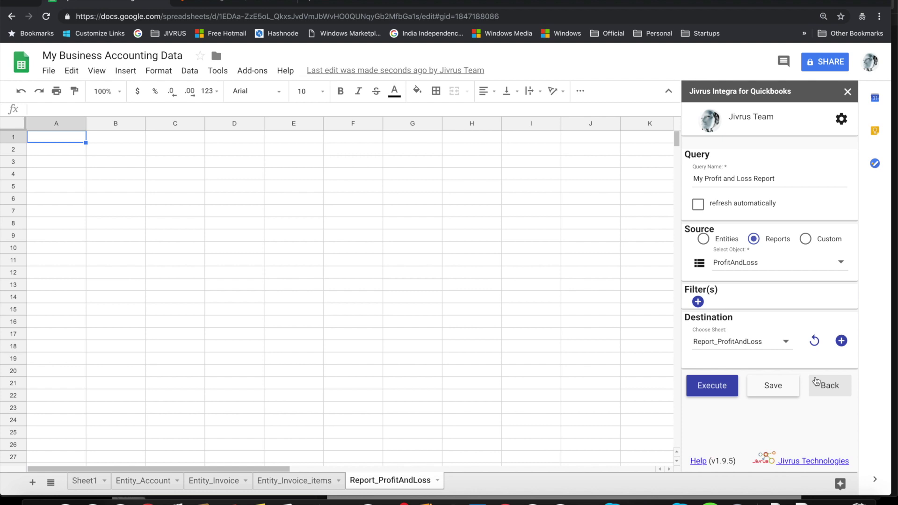
{"action": "left_click", "coordinate": [712, 390]}
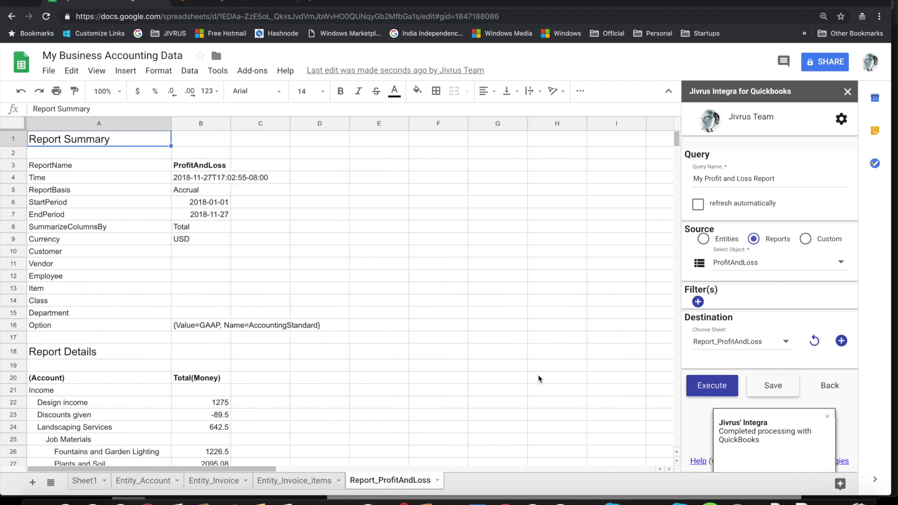
- Read through the report summary and the account details of the imported profit and loss report
{"action": "scroll", "coordinate": [538, 374], "scroll_direction": "down", "scroll_amount": 1}
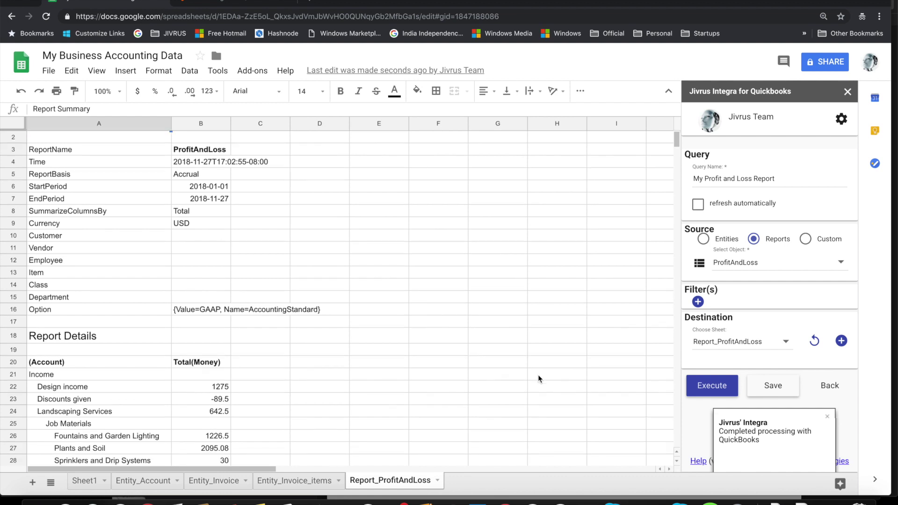
{"action": "scroll", "coordinate": [432, 367], "scroll_direction": "down", "scroll_amount": 12}
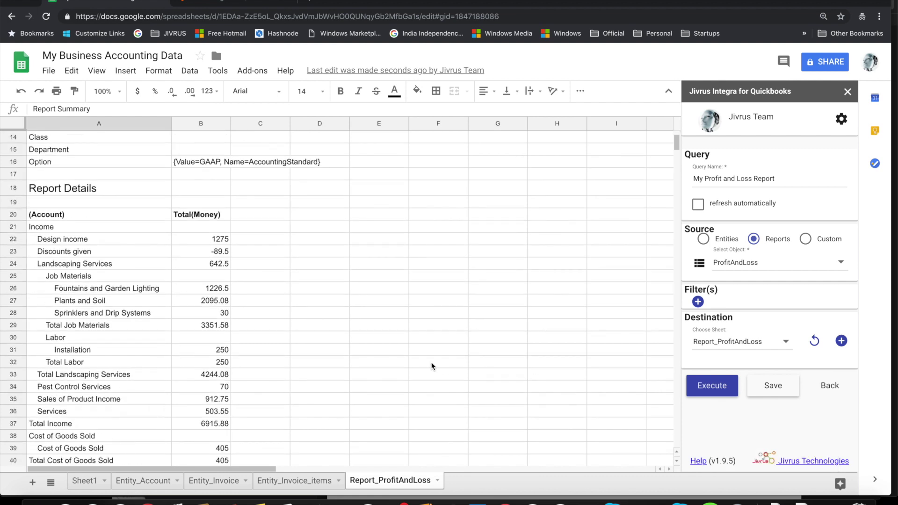
{"action": "scroll", "coordinate": [431, 366], "scroll_direction": "down", "scroll_amount": 7}
{"action": "scroll", "coordinate": [431, 366], "scroll_direction": "up", "scroll_amount": 12}
{"action": "scroll", "coordinate": [431, 367], "scroll_direction": "up", "scroll_amount": 7}
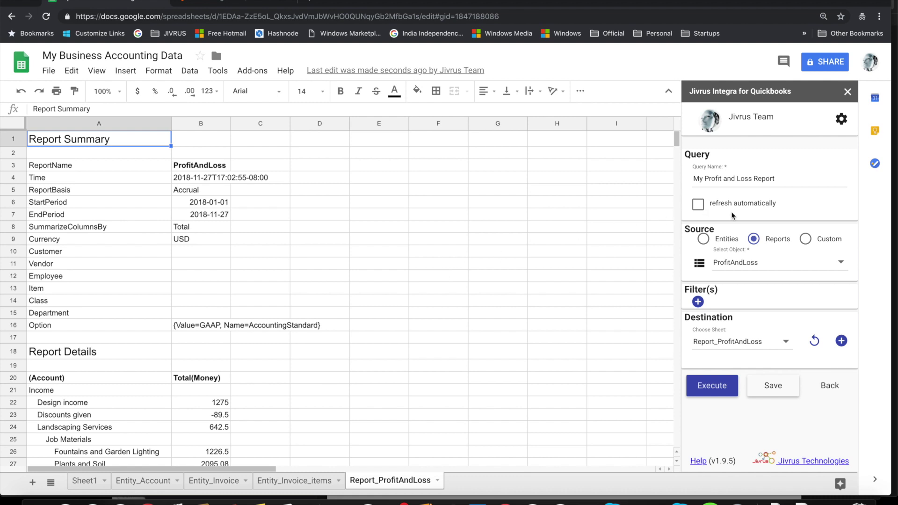
- Return to the query list and start another new query
{"action": "left_click", "coordinate": [816, 383]}
{"action": "left_click", "coordinate": [730, 259]}
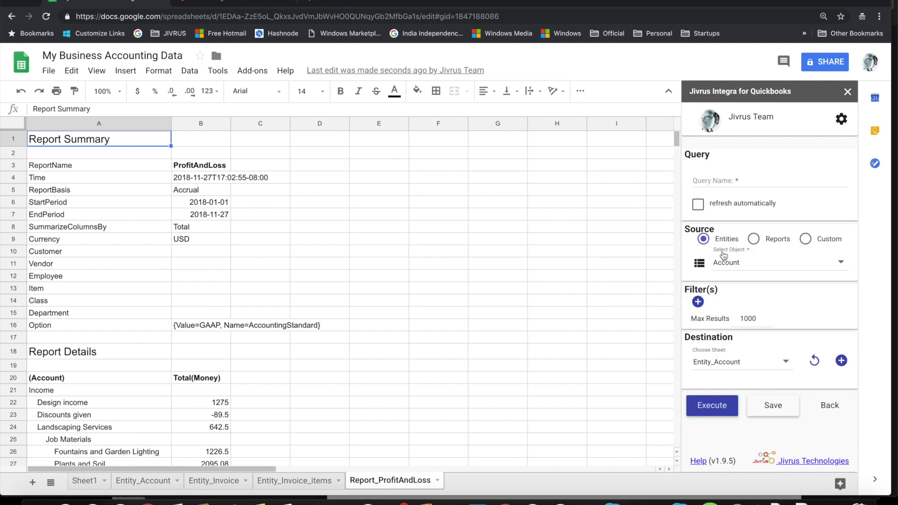